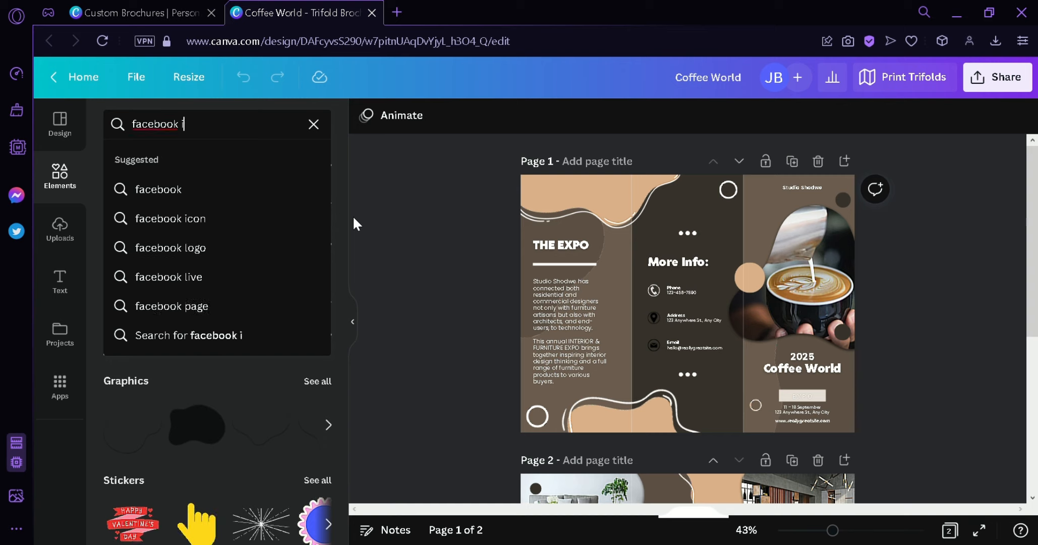
Search the elements for "facebook icon" and list all matching graphics.
{"action": "key", "text": "BackSpace"}
{"action": "key", "text": "BackSpace"}
{"action": "type", "text": "icon"}
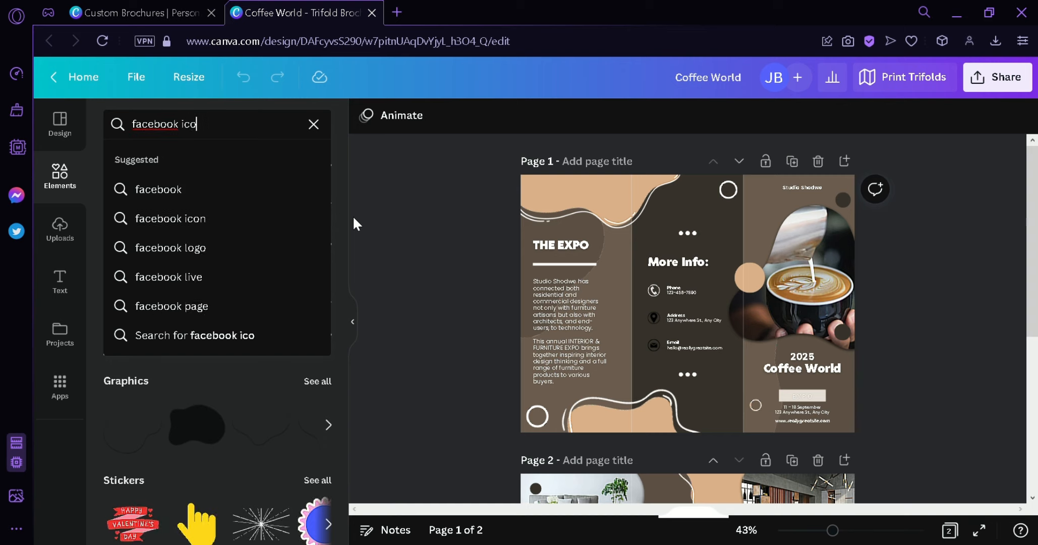
{"action": "key", "text": "Return"}
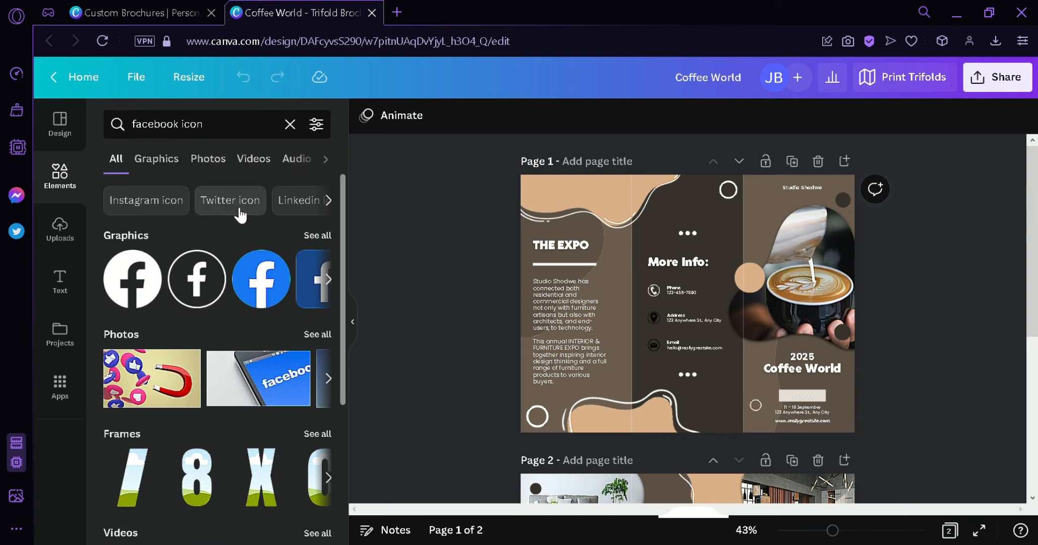
{"action": "left_click", "coordinate": [314, 233]}
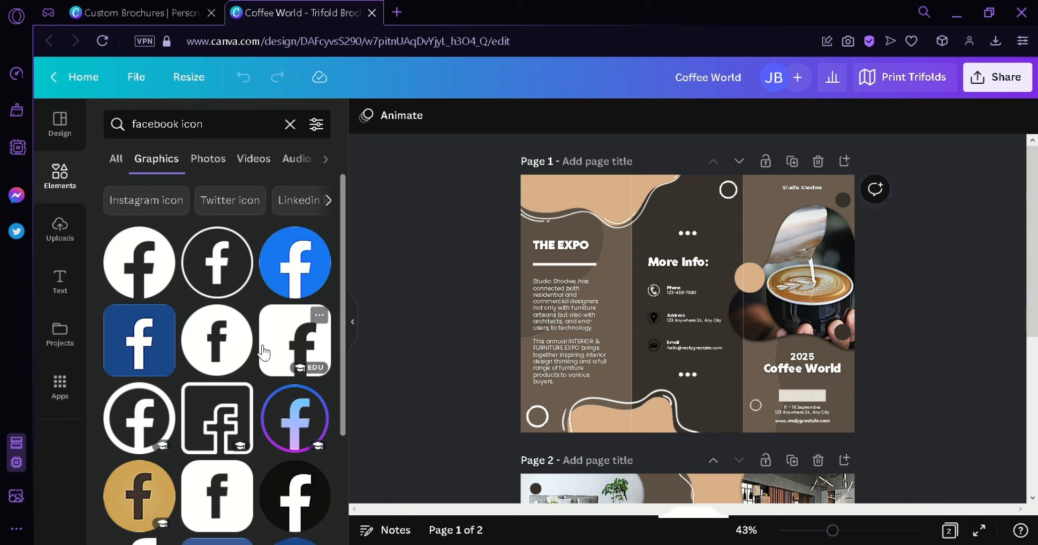
Add the outlined circular Facebook icon below the Email icon in the More Info panel, scaled to match the other contact icons.
{"action": "scroll", "coordinate": [303, 298], "scroll_direction": "down", "scroll_amount": 3}
{"action": "scroll", "coordinate": [690, 217], "scroll_direction": "up", "scroll_amount": 5}
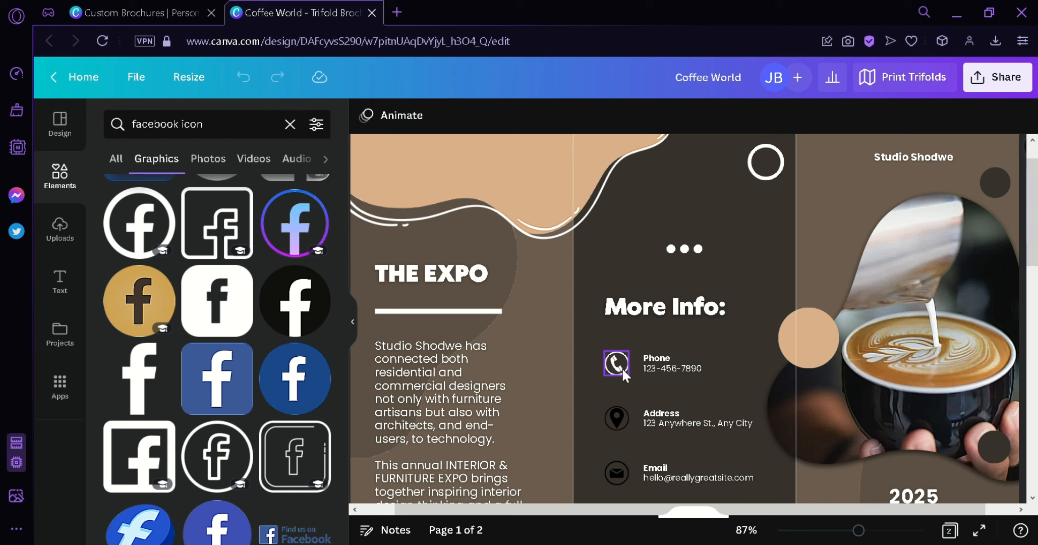
{"action": "scroll", "coordinate": [634, 374], "scroll_direction": "down", "scroll_amount": 3}
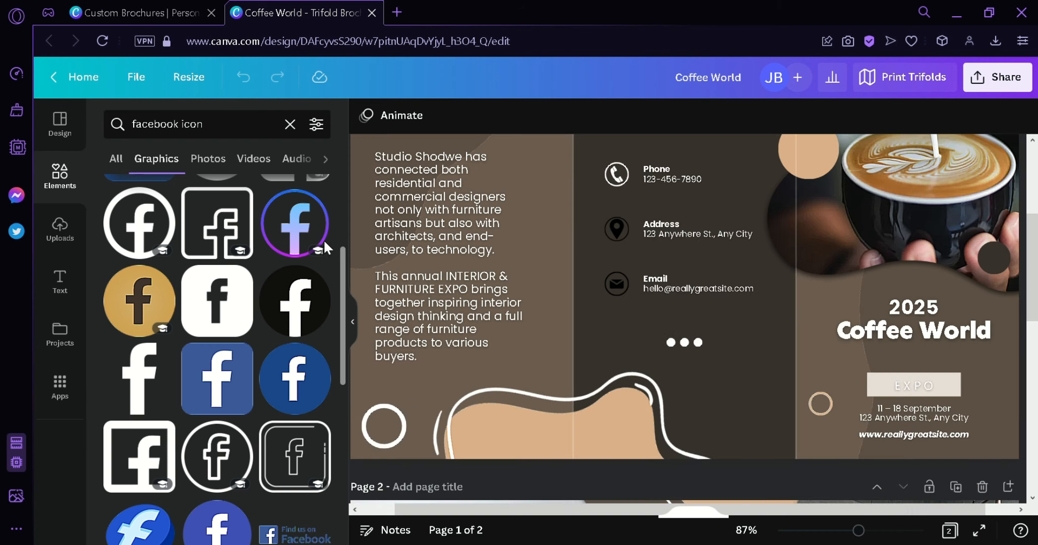
{"action": "scroll", "coordinate": [272, 272], "scroll_direction": "up", "scroll_amount": 5}
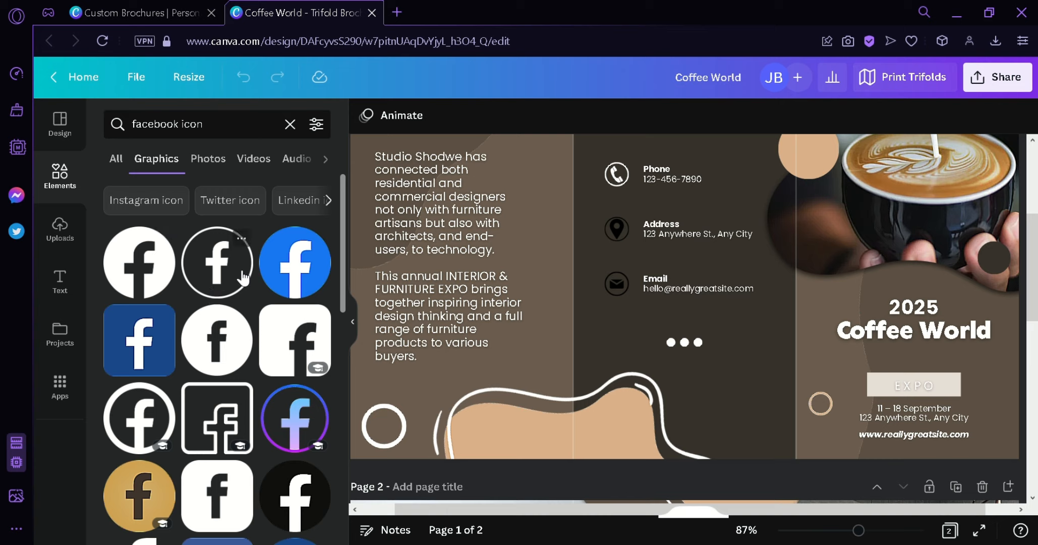
{"action": "left_click_drag", "start_coordinate": [231, 276], "coordinate": [616, 323]}
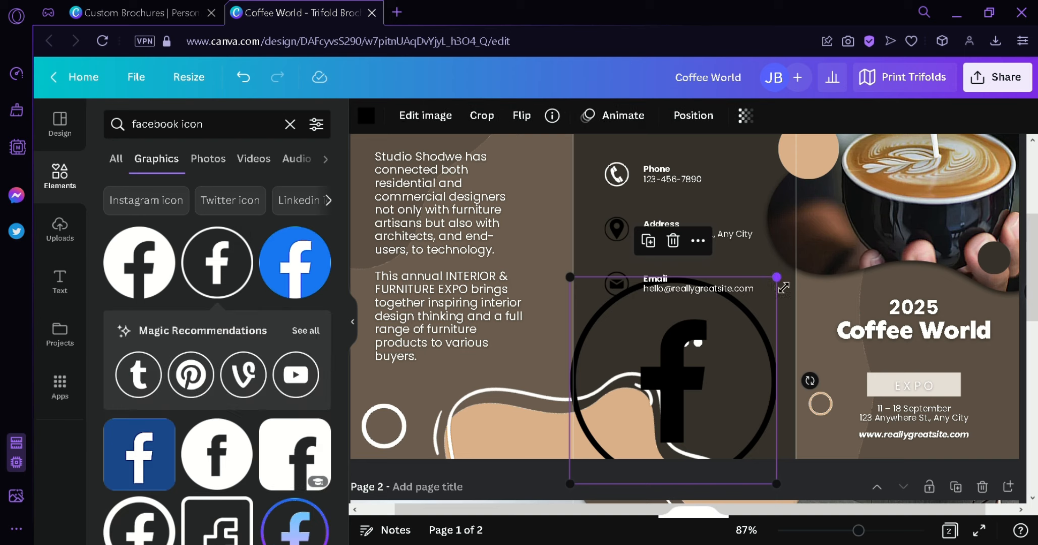
{"action": "left_click_drag", "start_coordinate": [783, 288], "coordinate": [628, 336]}
{"action": "left_click_drag", "start_coordinate": [651, 369], "coordinate": [618, 336]}
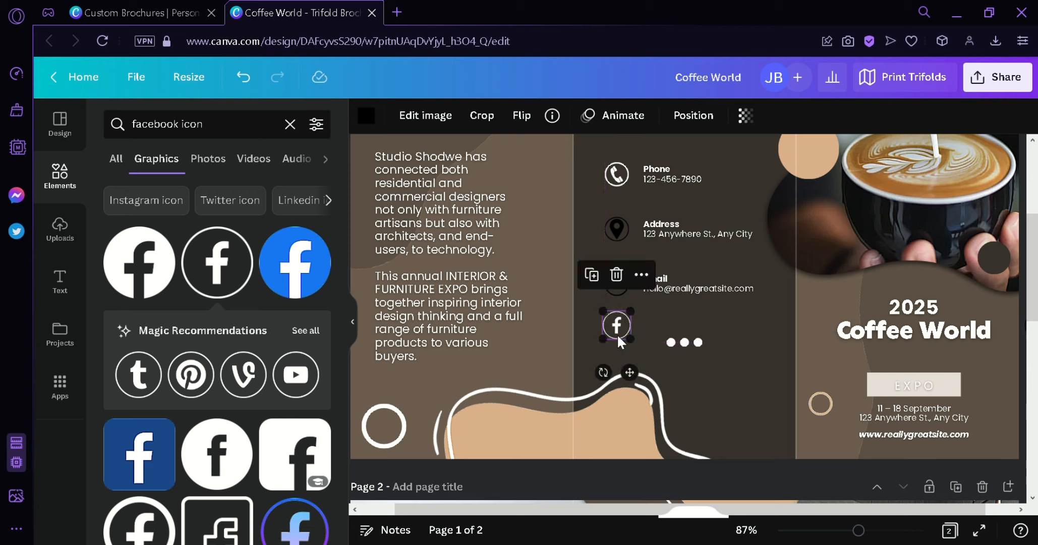
Add a small body text box to page 1 and widen it across the More Info panel.
{"action": "left_click", "coordinate": [75, 286]}
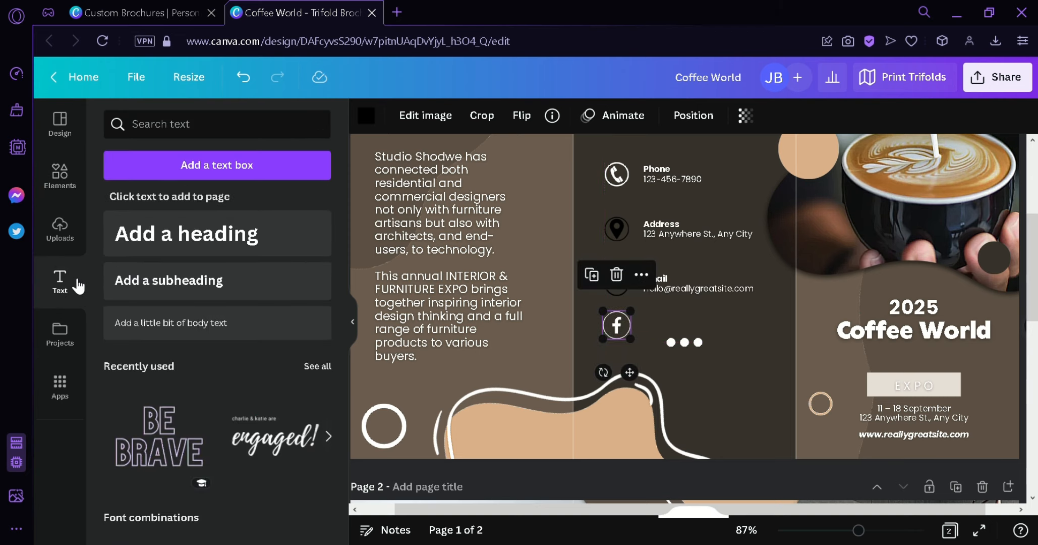
{"action": "left_click", "coordinate": [706, 283]}
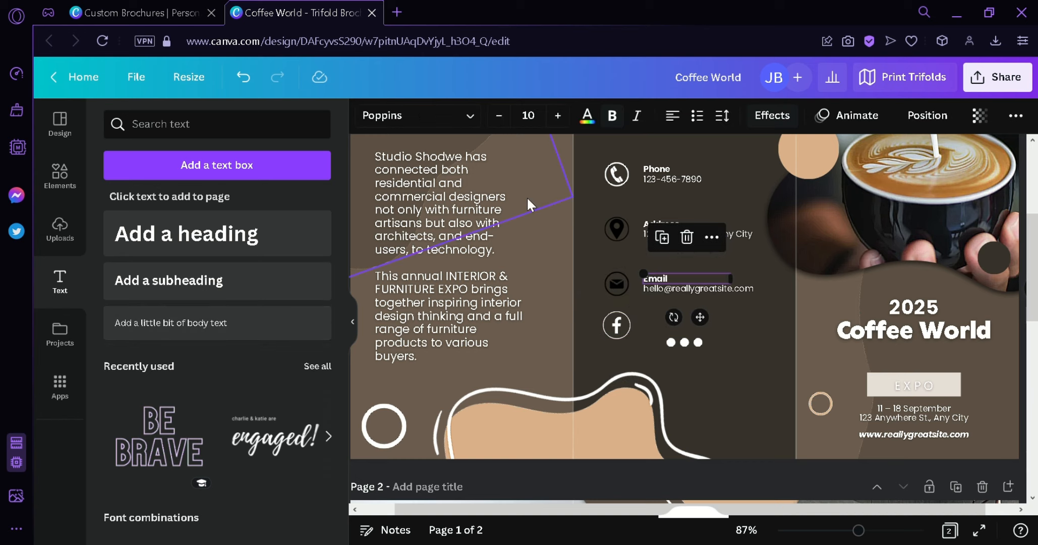
{"action": "left_click", "coordinate": [177, 333]}
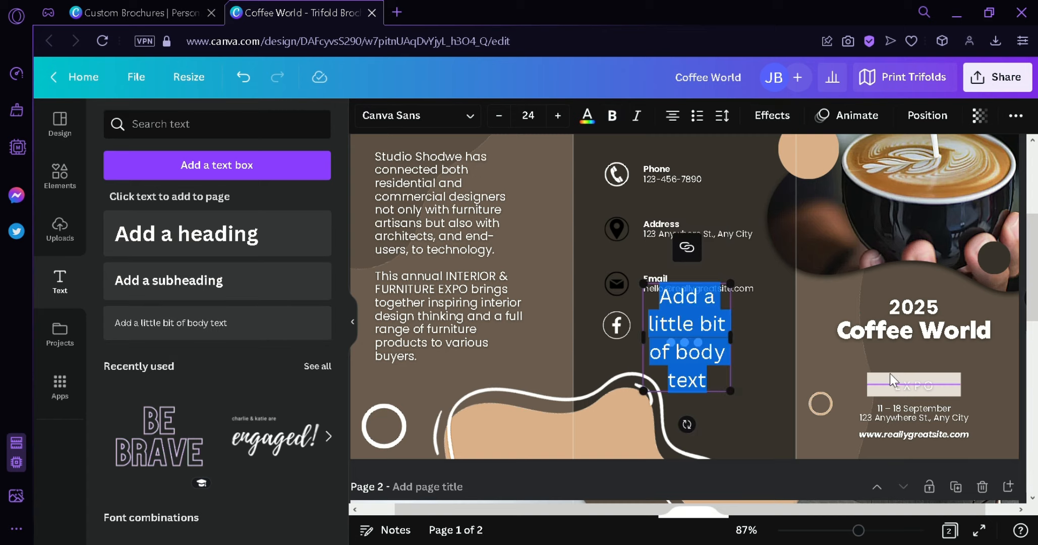
{"action": "left_click_drag", "start_coordinate": [745, 352], "coordinate": [877, 334]}
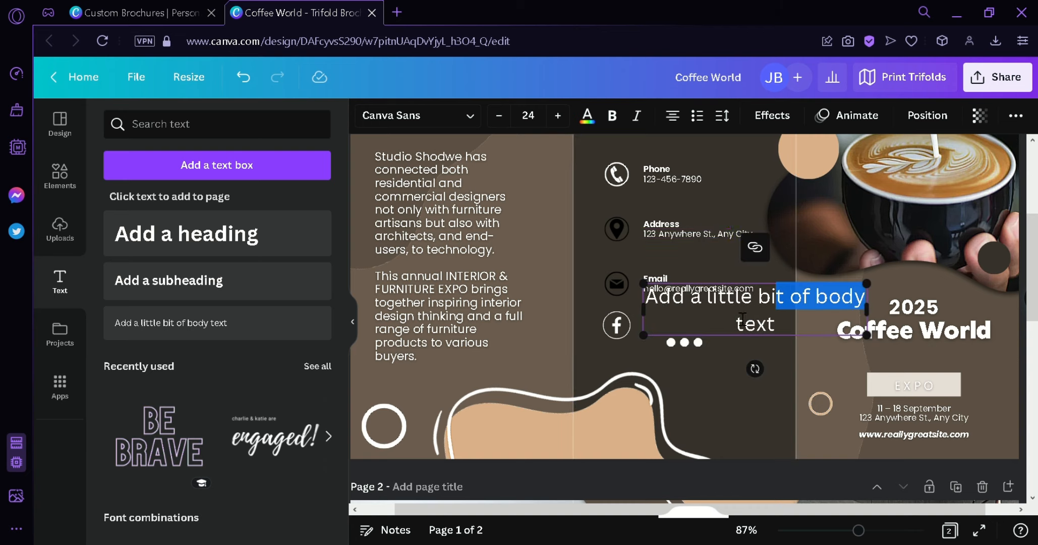
Set the new body text to font size 10, like the contact details, and place it beside the Facebook icon.
{"action": "left_click", "coordinate": [682, 235]}
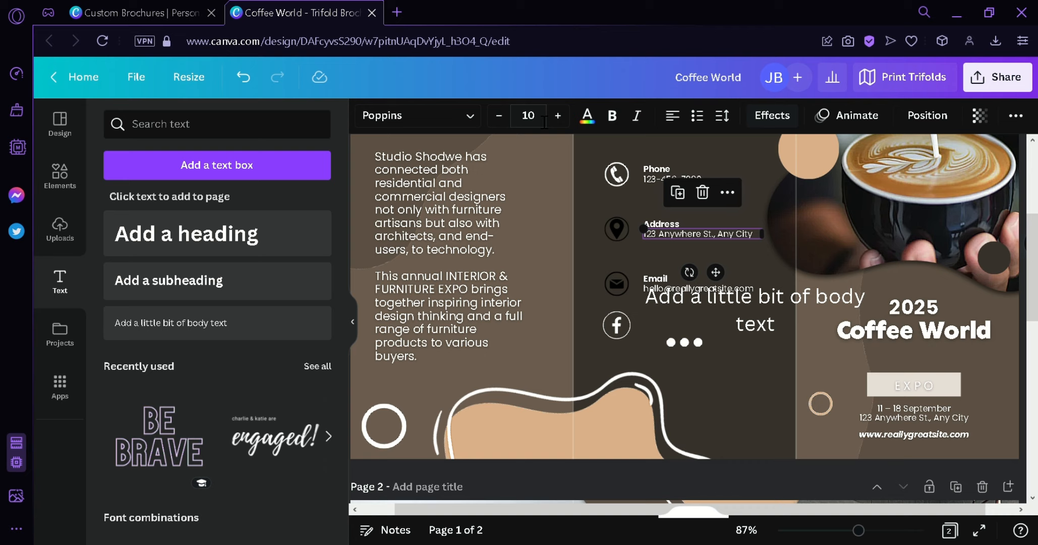
{"action": "left_click", "coordinate": [777, 305]}
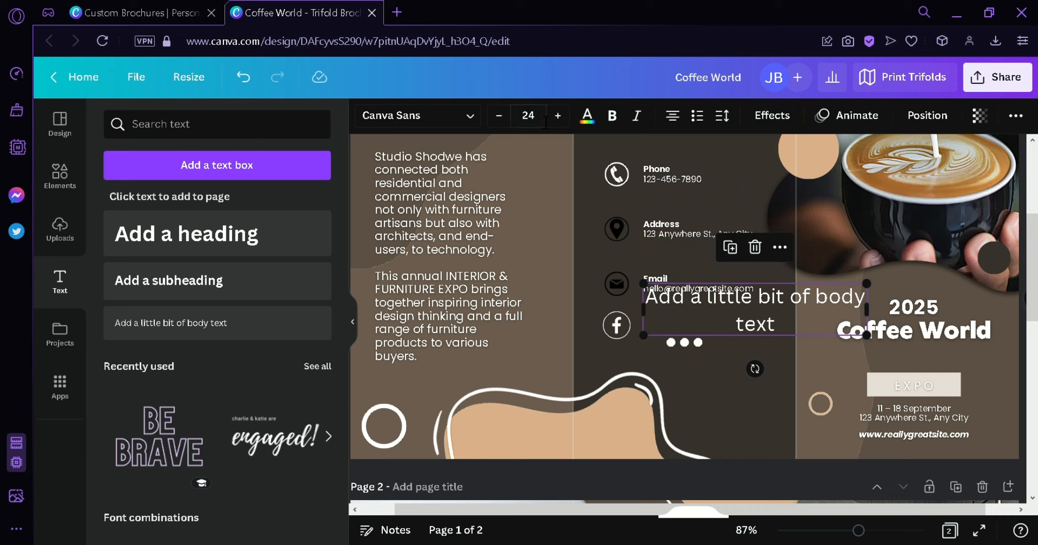
{"action": "left_click", "coordinate": [499, 116]}
{"action": "left_click", "coordinate": [526, 116]}
{"action": "type", "text": "10"}
{"action": "key", "text": "Return"}
{"action": "left_click_drag", "start_coordinate": [769, 330], "coordinate": [719, 382]}
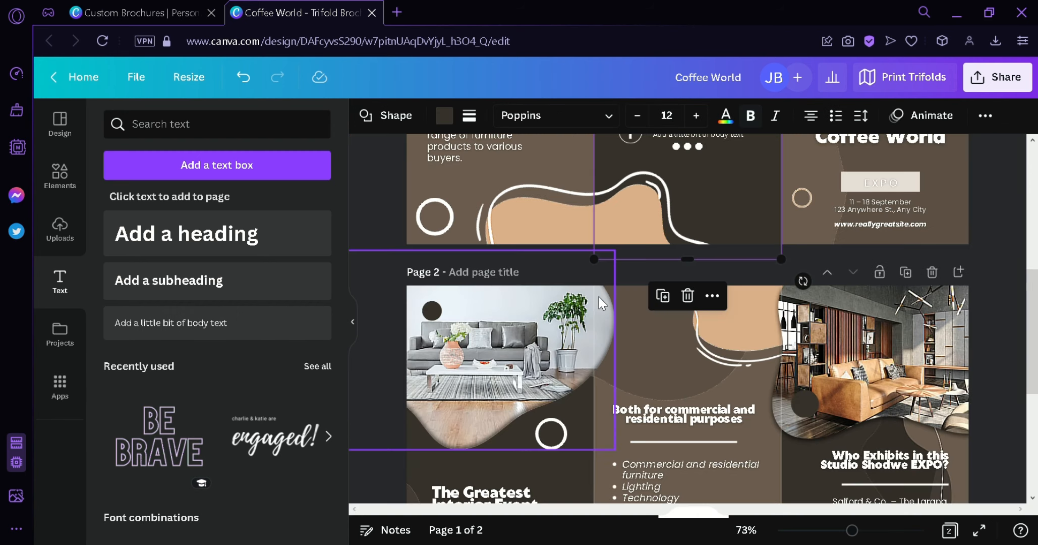
Examine the layout of both brochure pages and the decorative circles and wavy shape on page 2.
{"action": "scroll", "coordinate": [766, 288], "scroll_direction": "down", "scroll_amount": 3}
{"action": "scroll", "coordinate": [908, 280], "scroll_direction": "up", "scroll_amount": 3}
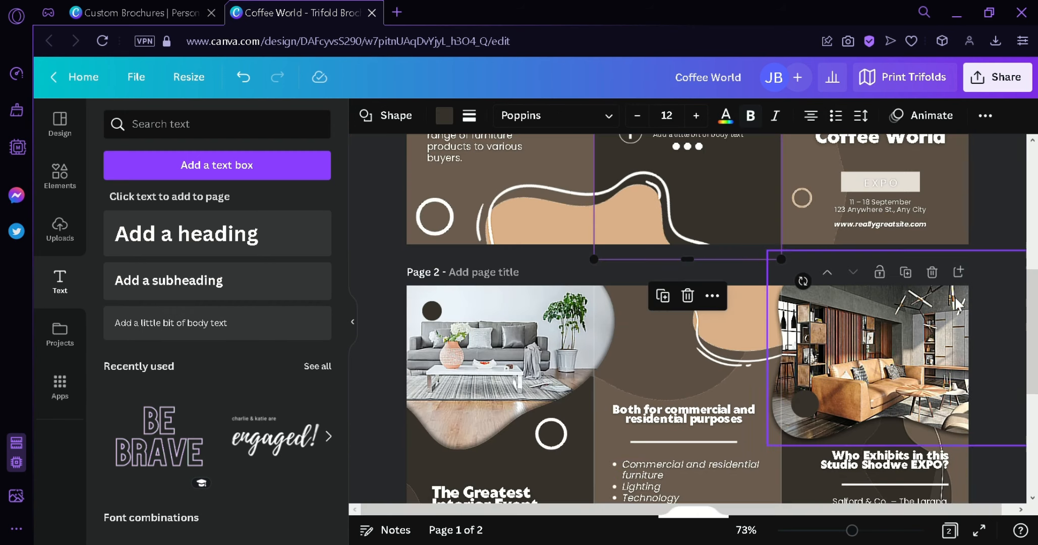
{"action": "scroll", "coordinate": [953, 296], "scroll_direction": "down", "scroll_amount": 1}
{"action": "scroll", "coordinate": [949, 297], "scroll_direction": "down", "scroll_amount": 3}
{"action": "scroll", "coordinate": [874, 276], "scroll_direction": "up", "scroll_amount": 3}
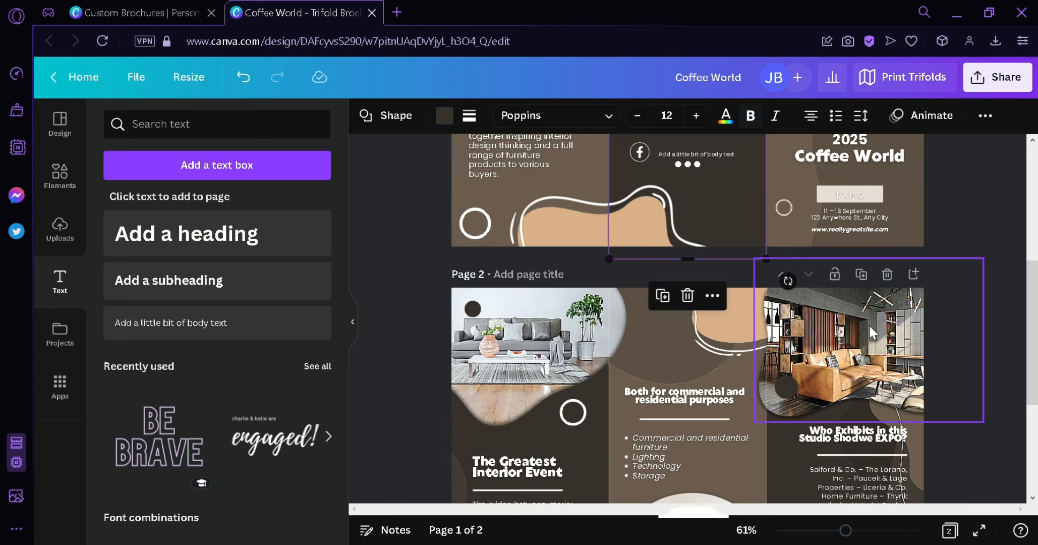
{"action": "scroll", "coordinate": [869, 327], "scroll_direction": "up", "scroll_amount": 3}
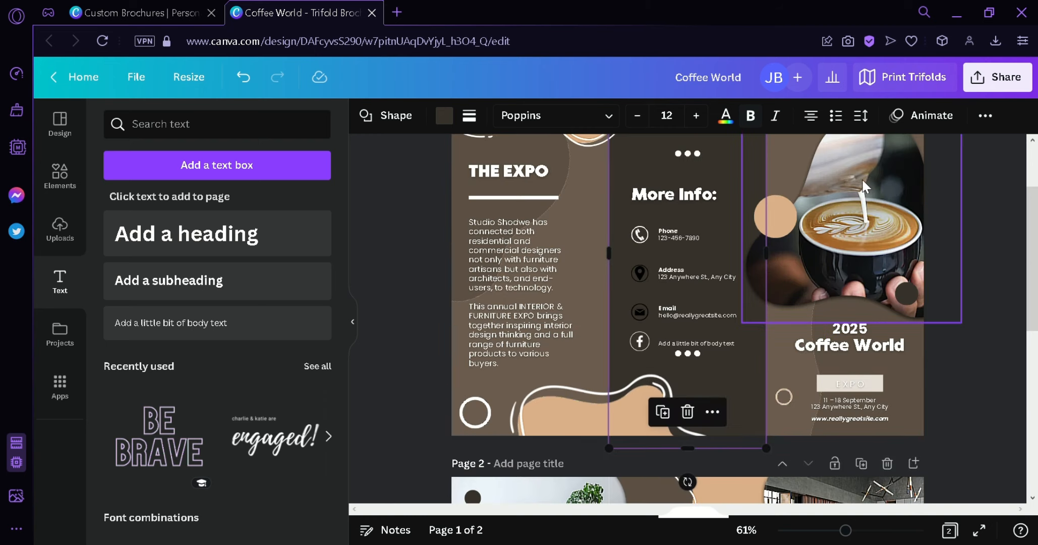
{"action": "scroll", "coordinate": [908, 258], "scroll_direction": "down", "scroll_amount": 6}
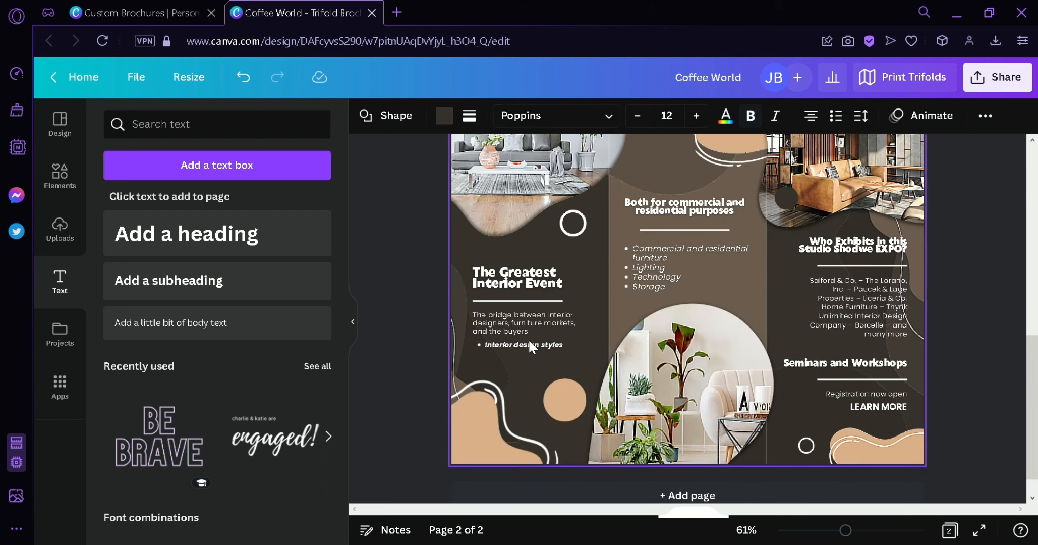
{"action": "left_click", "coordinate": [559, 402]}
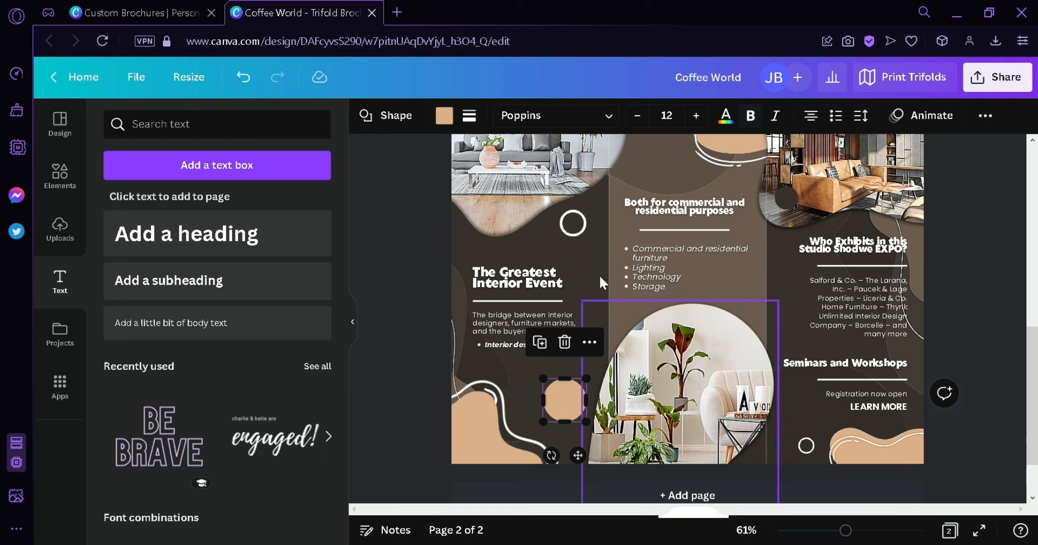
{"action": "left_click", "coordinate": [584, 221]}
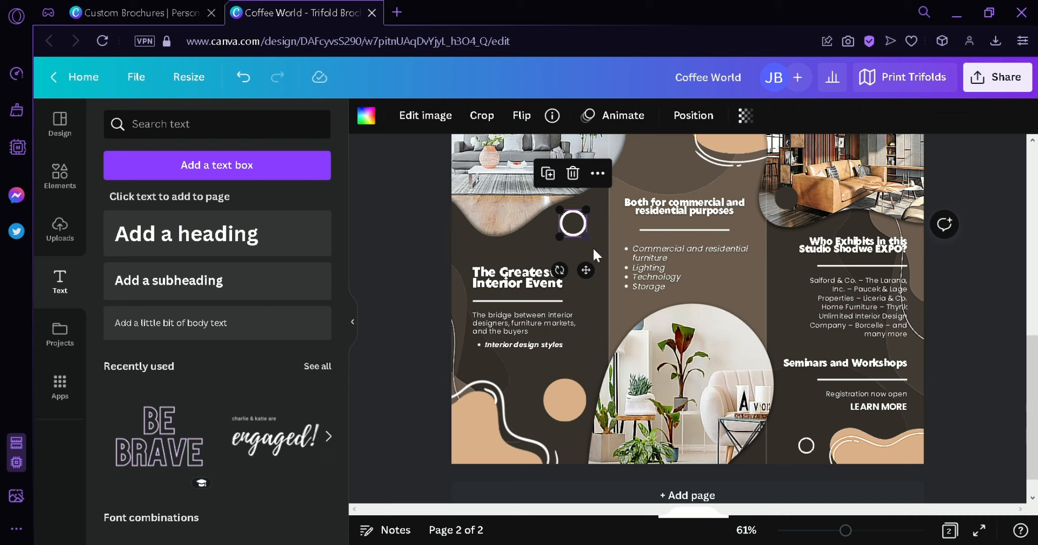
{"action": "left_click", "coordinate": [498, 420]}
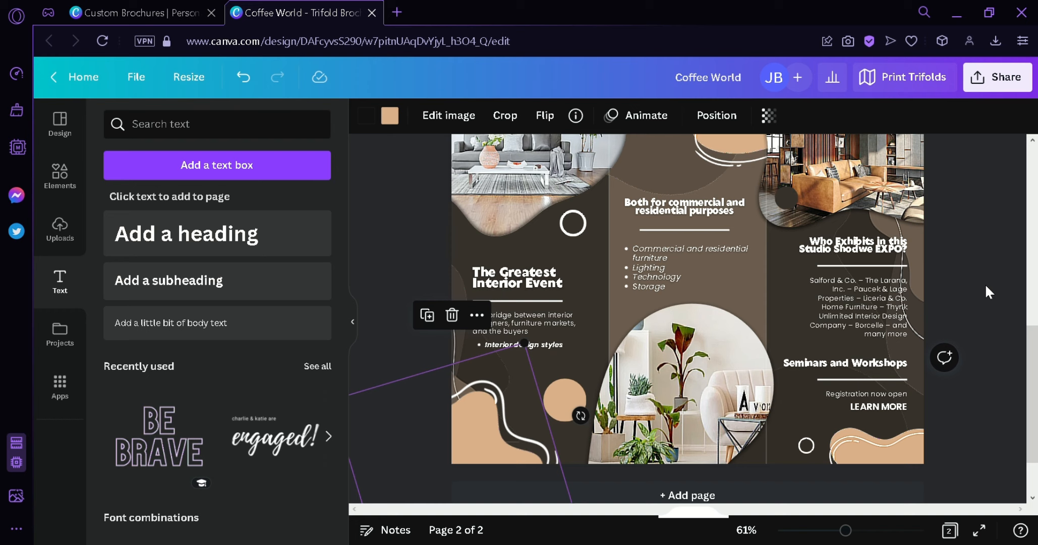
Replace the element search with "cloud" and browse the matching graphics.
{"action": "left_click", "coordinate": [79, 177]}
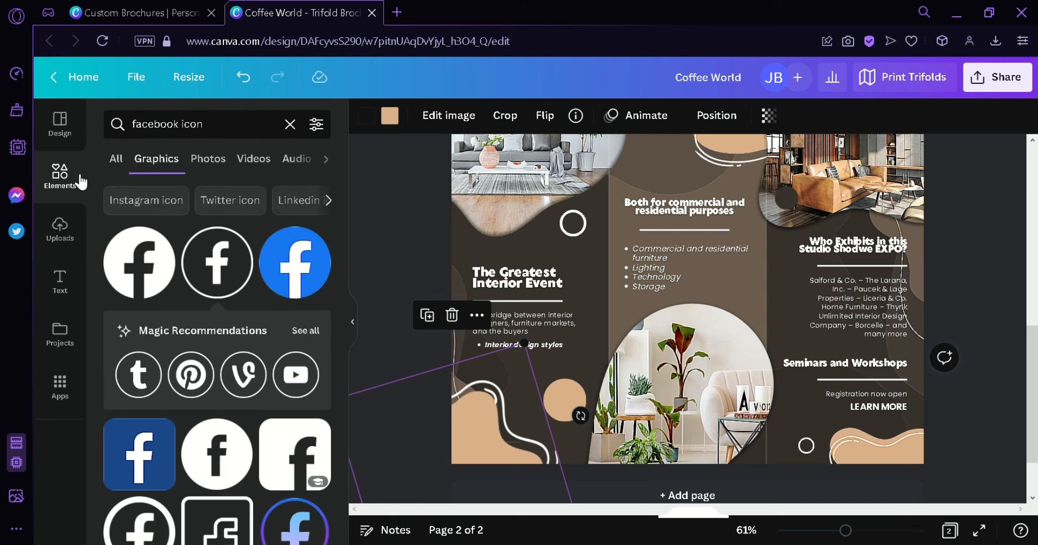
{"action": "left_click", "coordinate": [290, 124]}
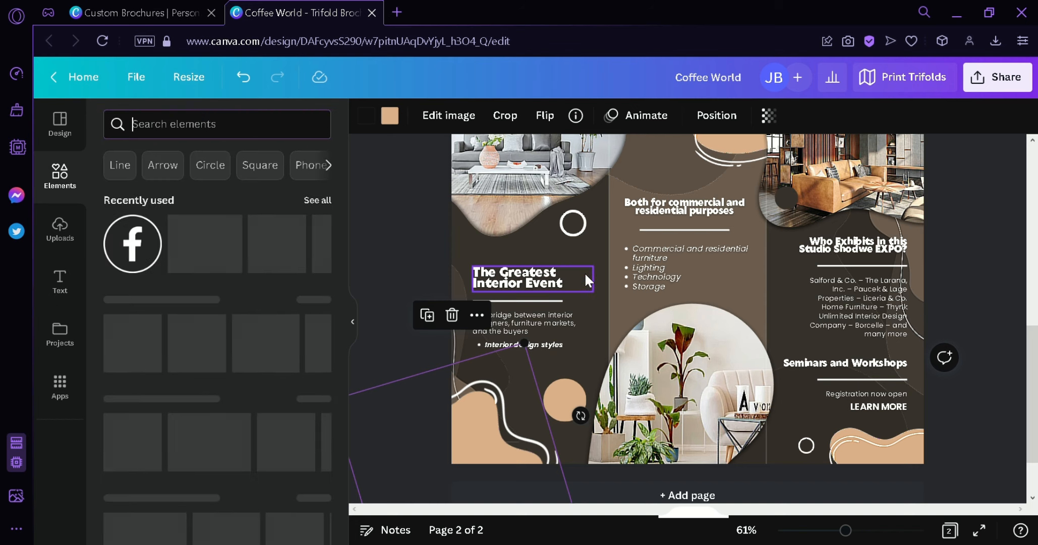
{"action": "scroll", "coordinate": [1006, 319], "scroll_direction": "up", "scroll_amount": 6}
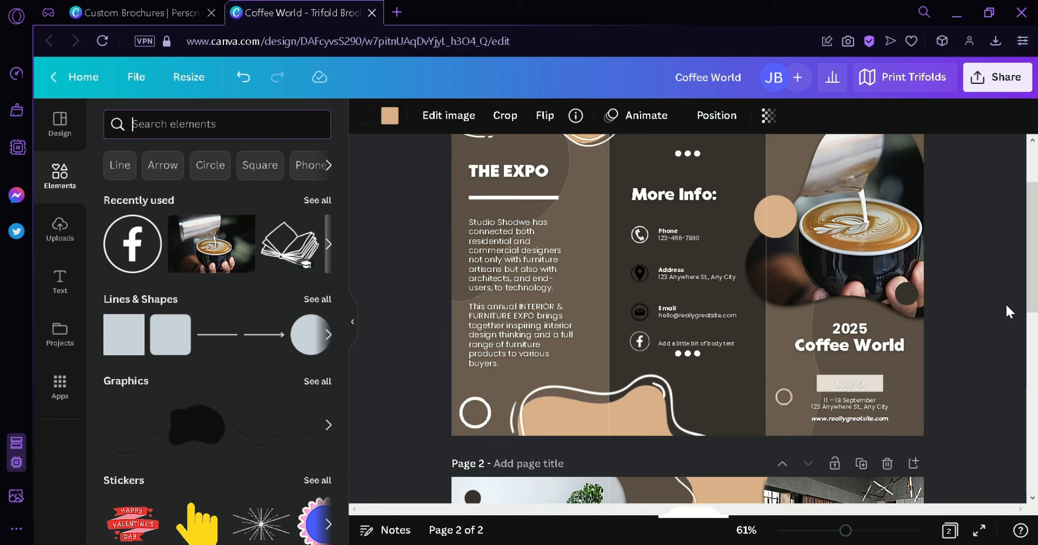
{"action": "scroll", "coordinate": [963, 345], "scroll_direction": "up", "scroll_amount": 2}
{"action": "scroll", "coordinate": [844, 272], "scroll_direction": "down", "scroll_amount": 4}
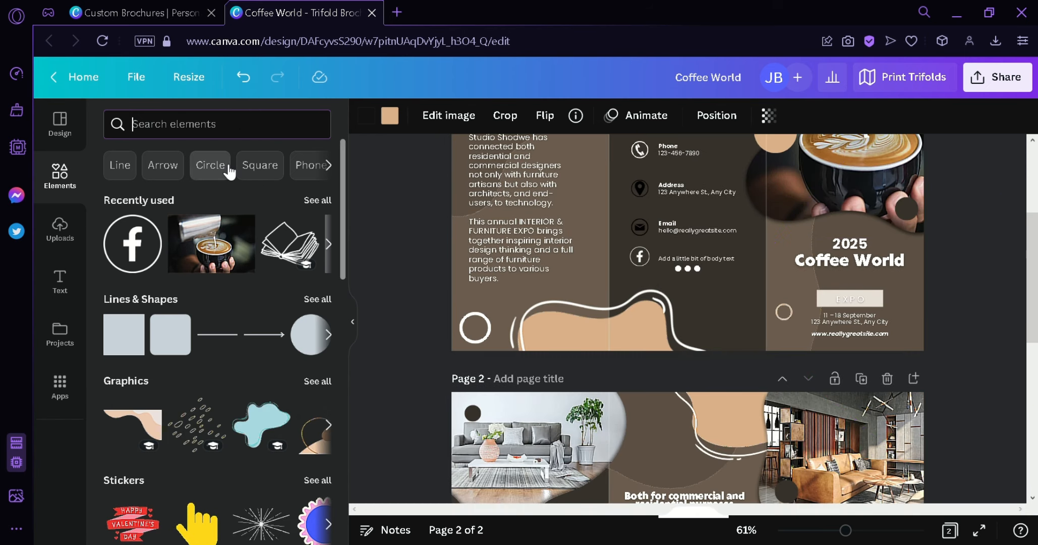
{"action": "type", "text": "clou"}
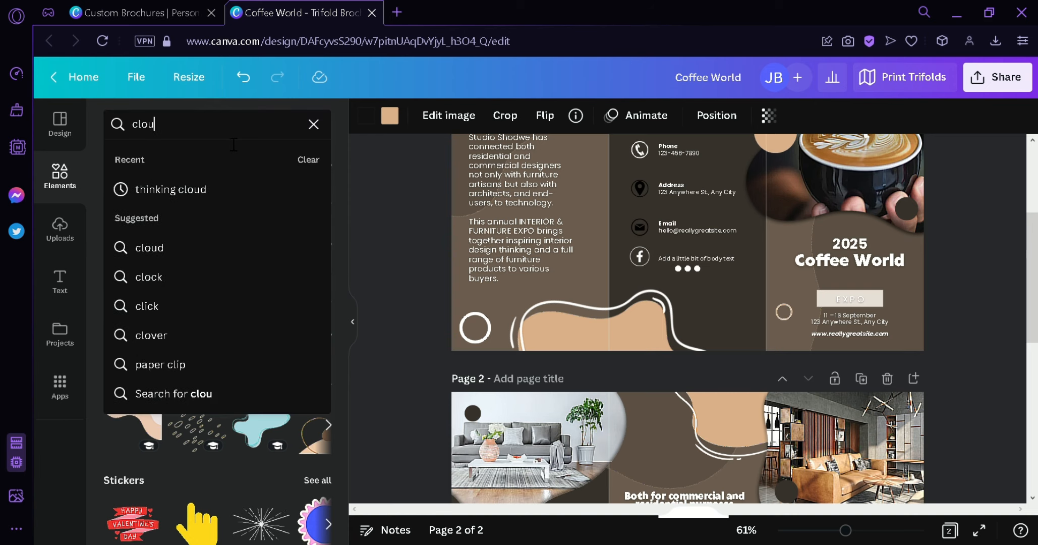
{"action": "left_click", "coordinate": [227, 247]}
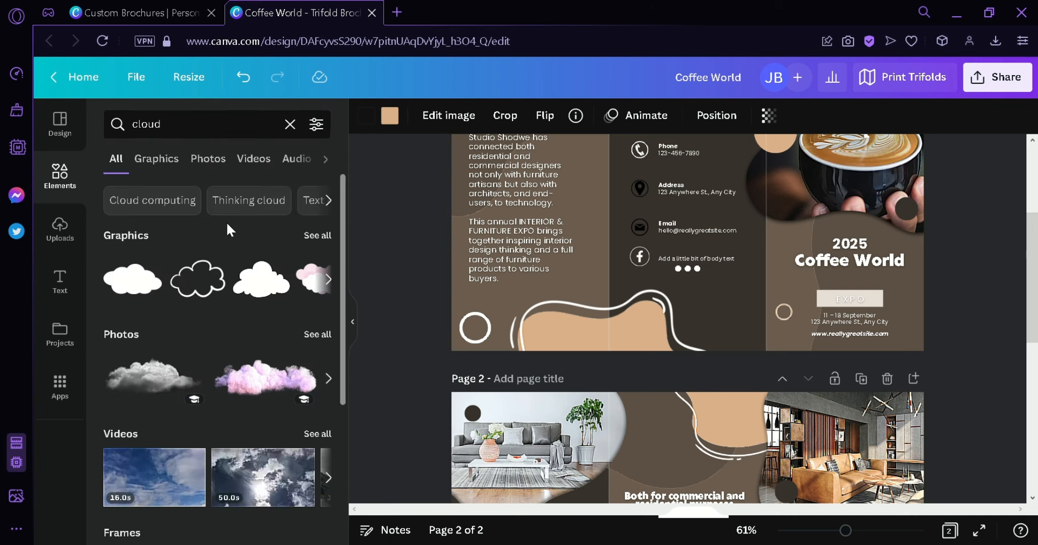
{"action": "left_click", "coordinate": [169, 173]}
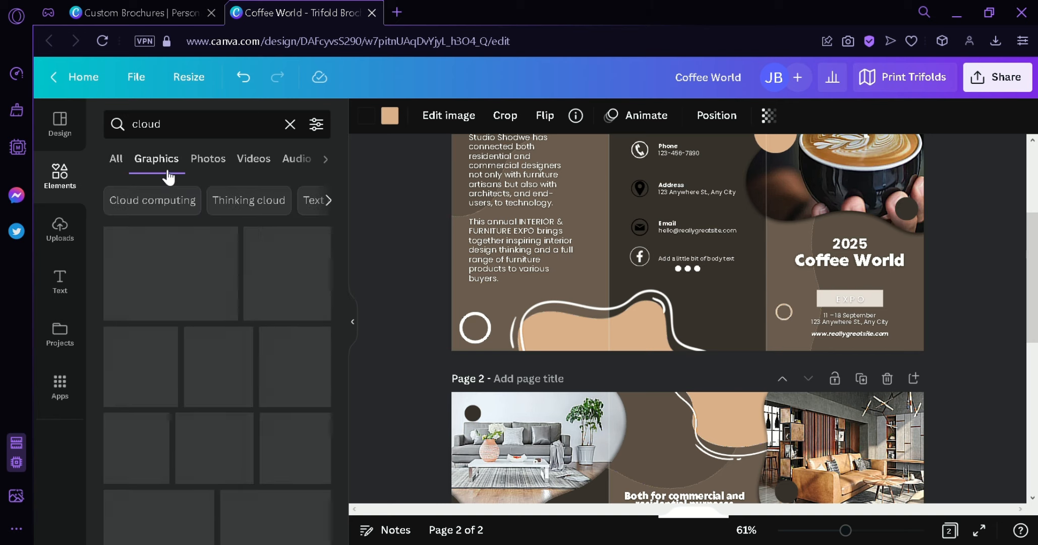
{"action": "left_click_drag", "start_coordinate": [344, 290], "coordinate": [344, 449]}
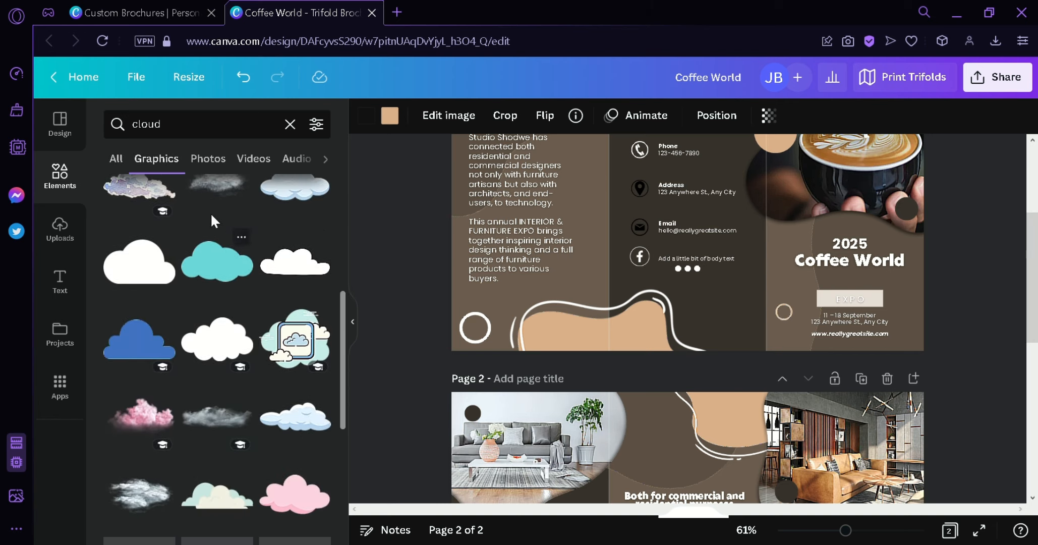
Try the first gray cloud photo from the photo results on the lower part of page 1 and delete it.
{"action": "left_click", "coordinate": [206, 157]}
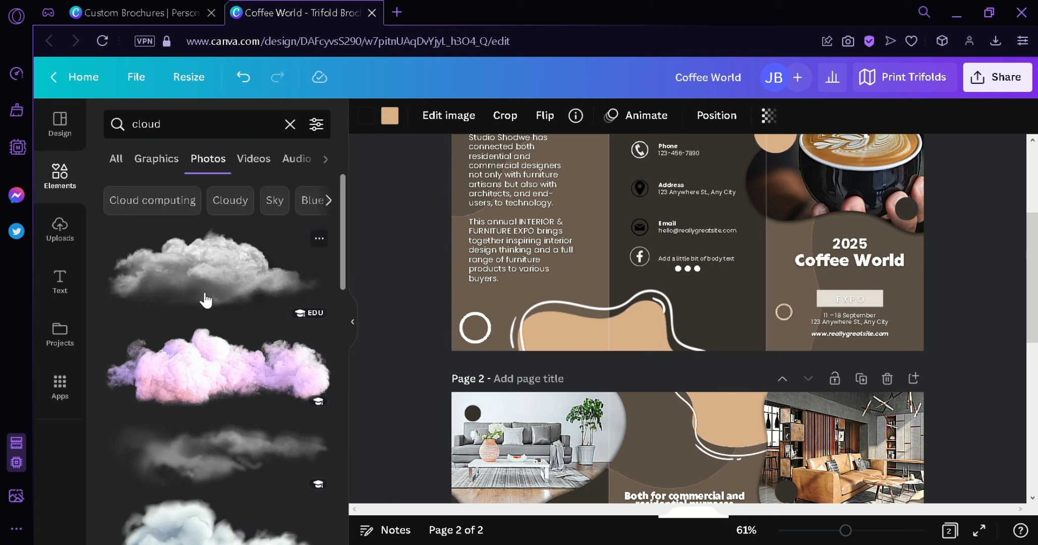
{"action": "left_click_drag", "start_coordinate": [232, 308], "coordinate": [683, 315]}
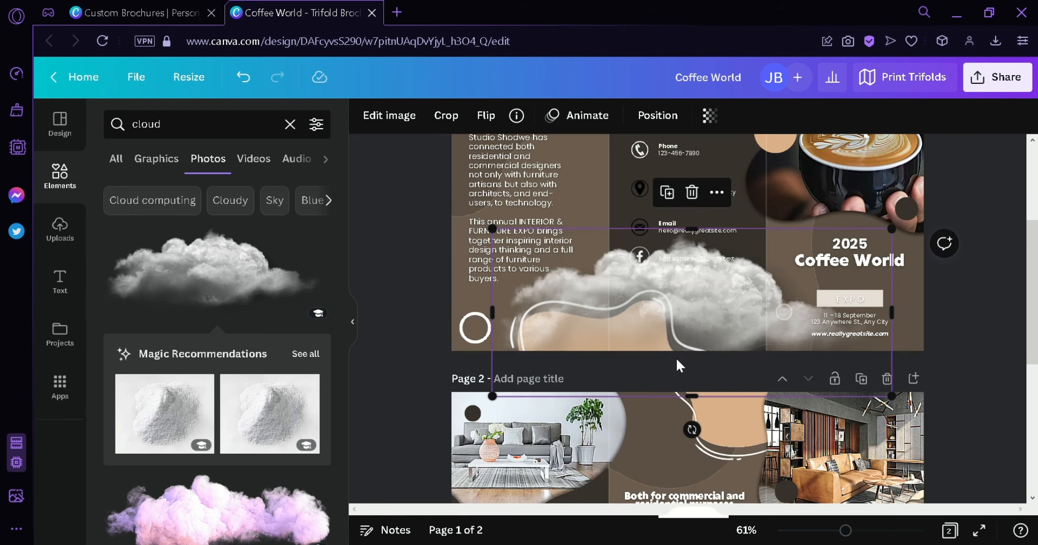
{"action": "key", "text": "Delete"}
Open the brochure's download settings and set the file type to PDF Print.
{"action": "scroll", "coordinate": [1033, 351], "scroll_direction": "down", "scroll_amount": 4}
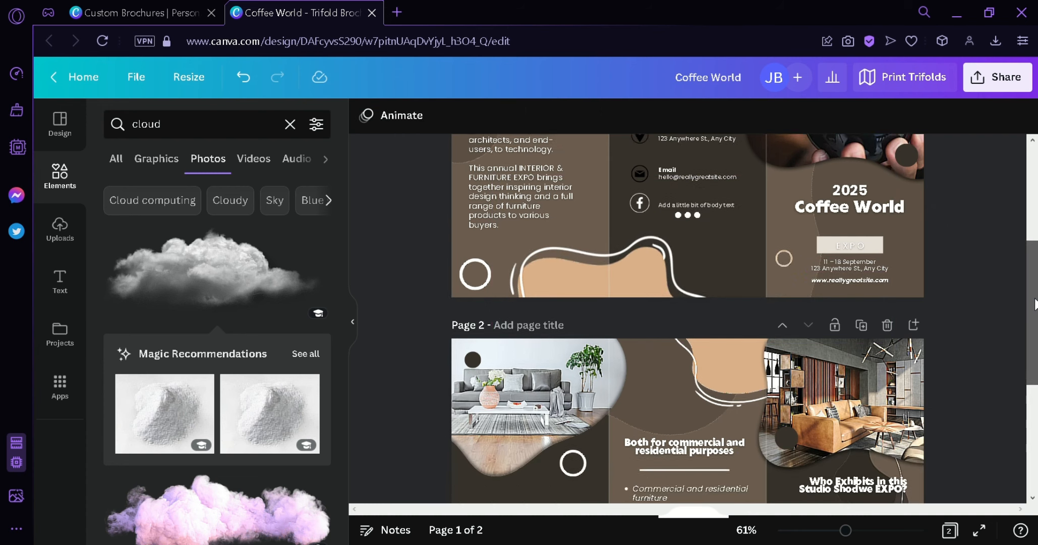
{"action": "left_click_drag", "start_coordinate": [1035, 346], "coordinate": [1036, 322]}
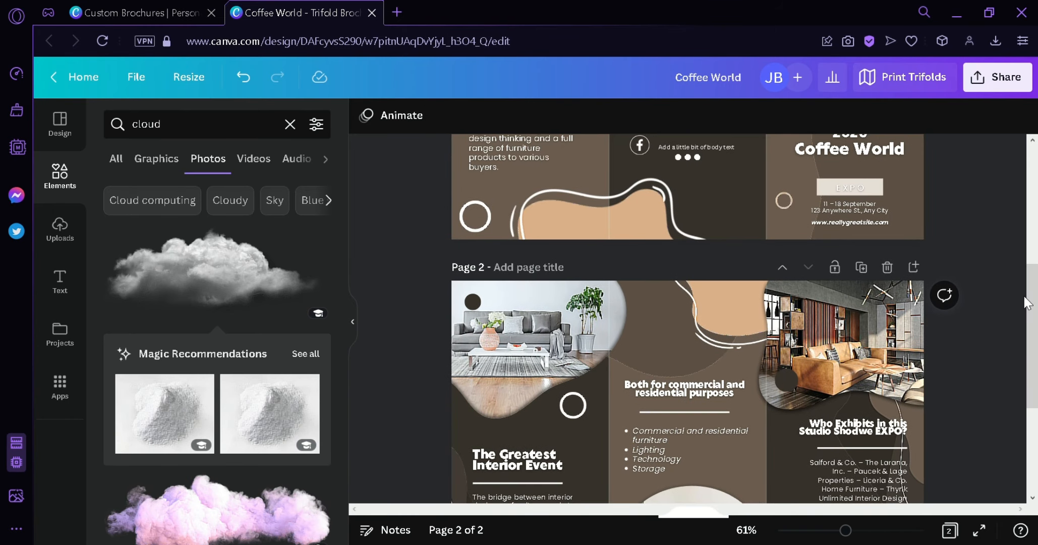
{"action": "left_click", "coordinate": [1023, 89]}
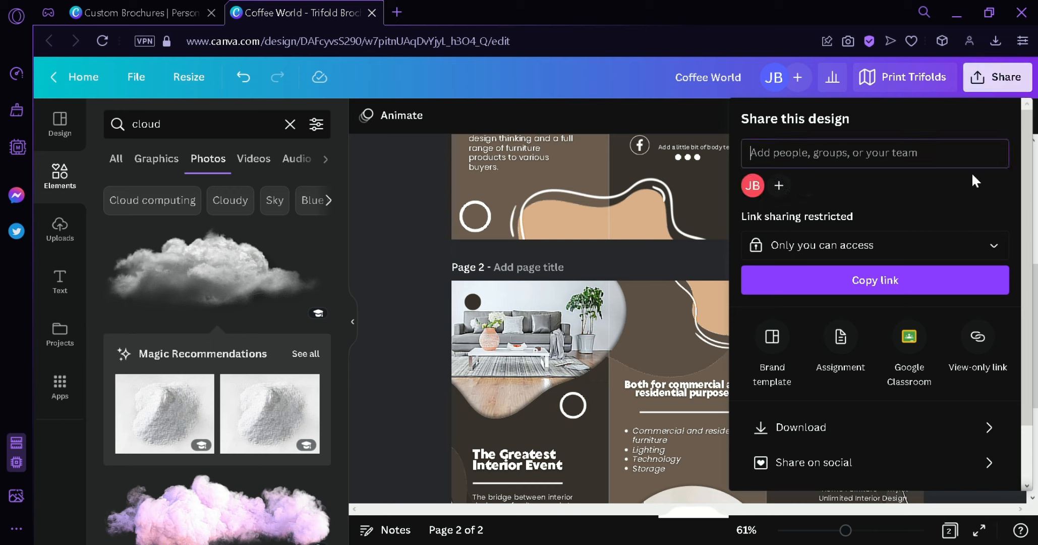
{"action": "left_click", "coordinate": [854, 437]}
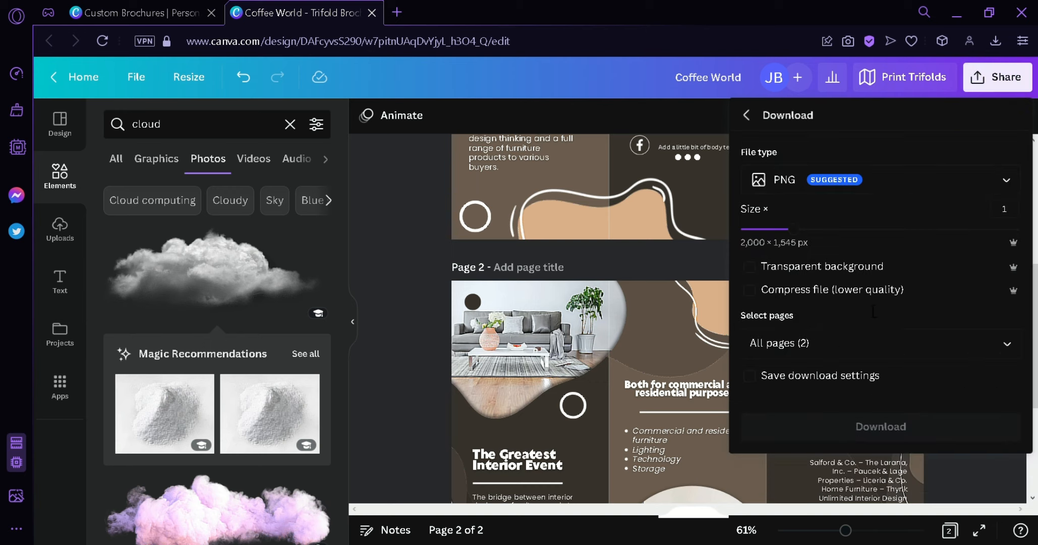
{"action": "left_click", "coordinate": [920, 183]}
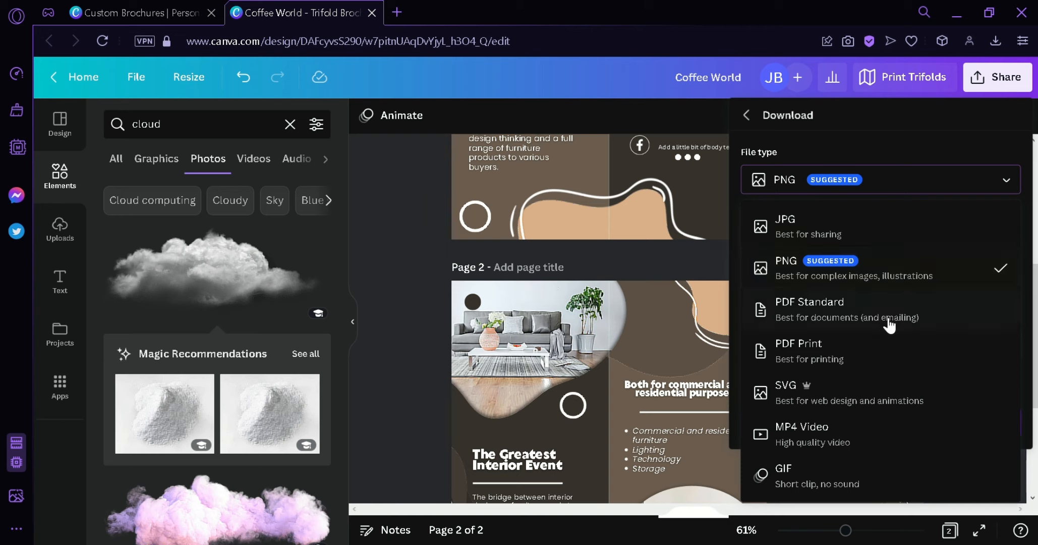
{"action": "left_click", "coordinate": [889, 343]}
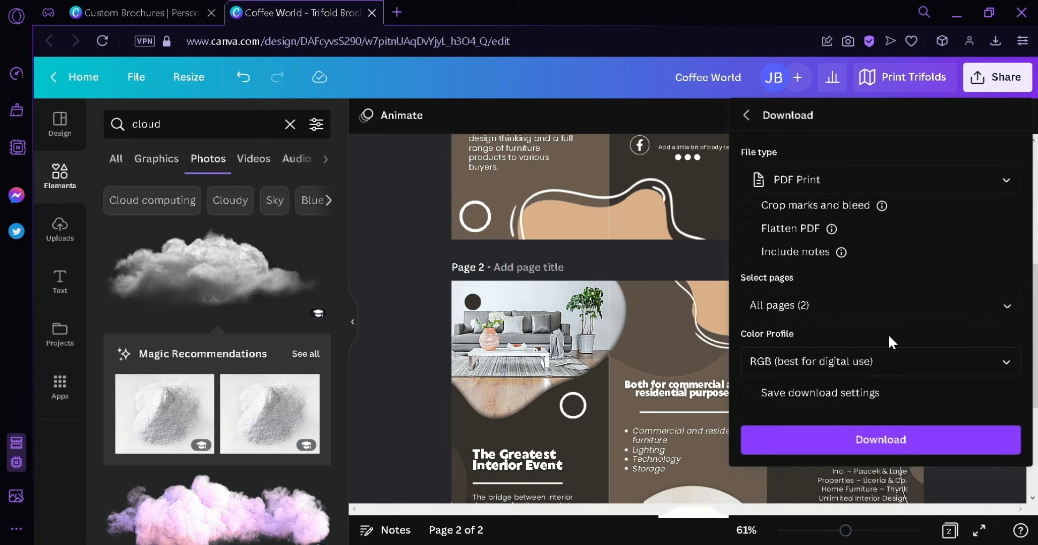
Try excluding page 1 from the pages to download, and restore the selection to all pages.
{"action": "left_click", "coordinate": [751, 204]}
{"action": "left_click", "coordinate": [820, 294]}
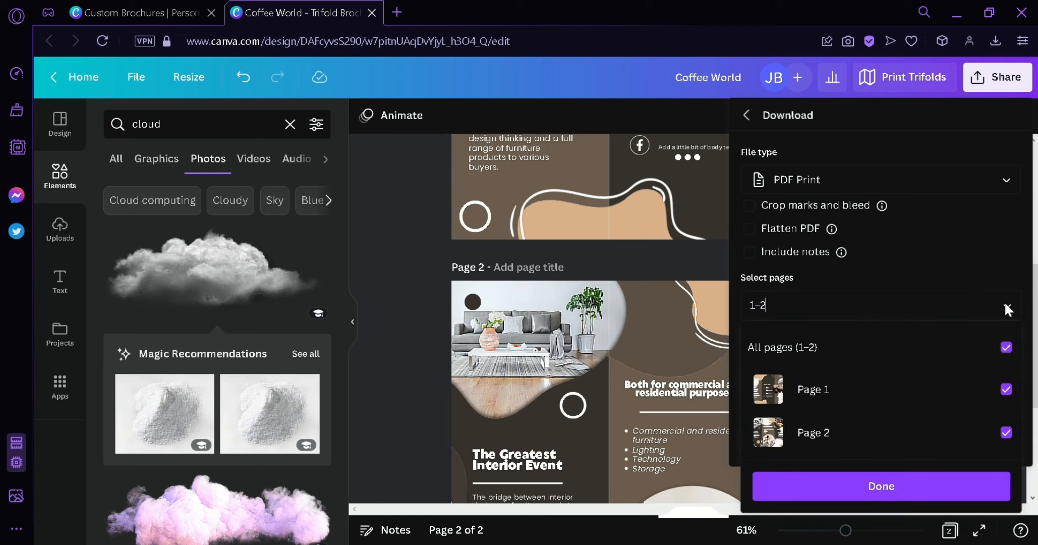
{"action": "left_click", "coordinate": [1008, 390]}
{"action": "left_click", "coordinate": [1007, 389]}
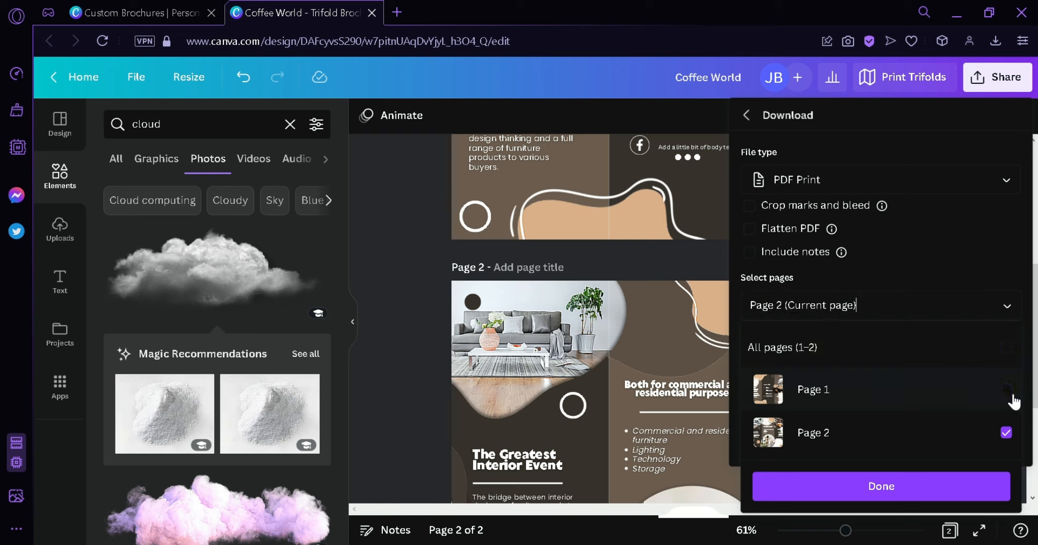
{"action": "left_click", "coordinate": [1011, 307]}
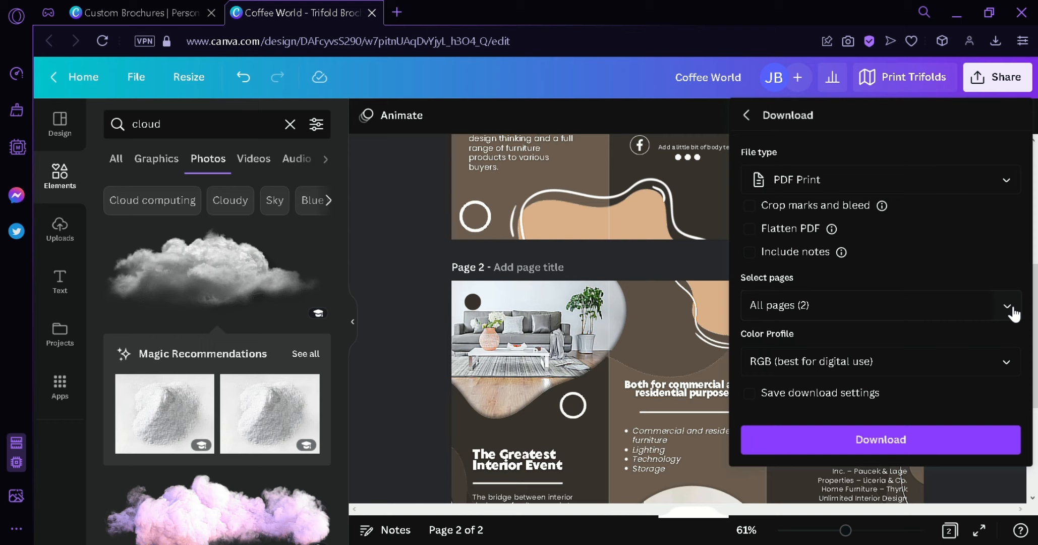
Download both pages of the Coffee World brochure as a PDF Print file.
{"action": "left_click", "coordinate": [917, 444]}
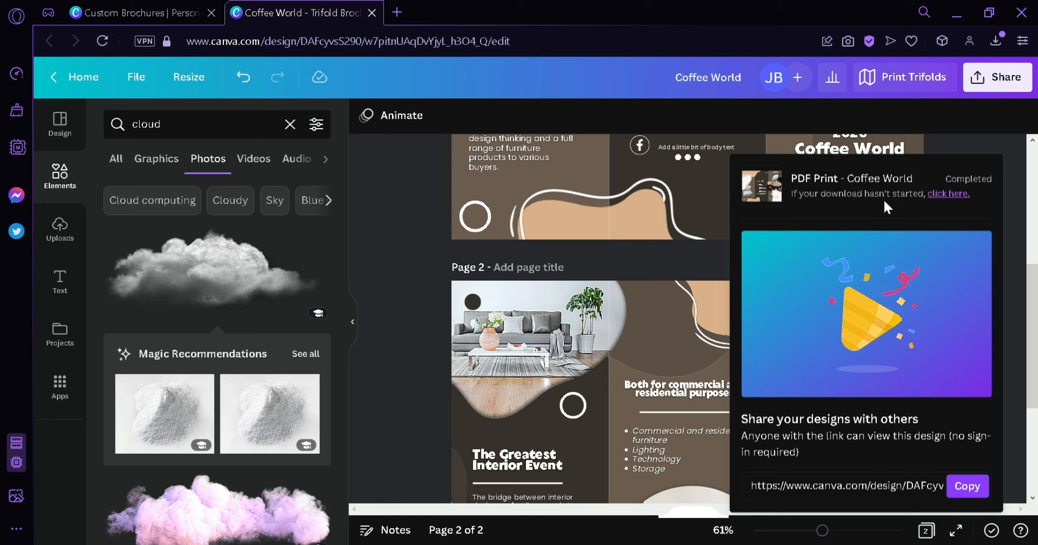
{"action": "scroll", "coordinate": [718, 260], "scroll_direction": "up", "scroll_amount": 5}
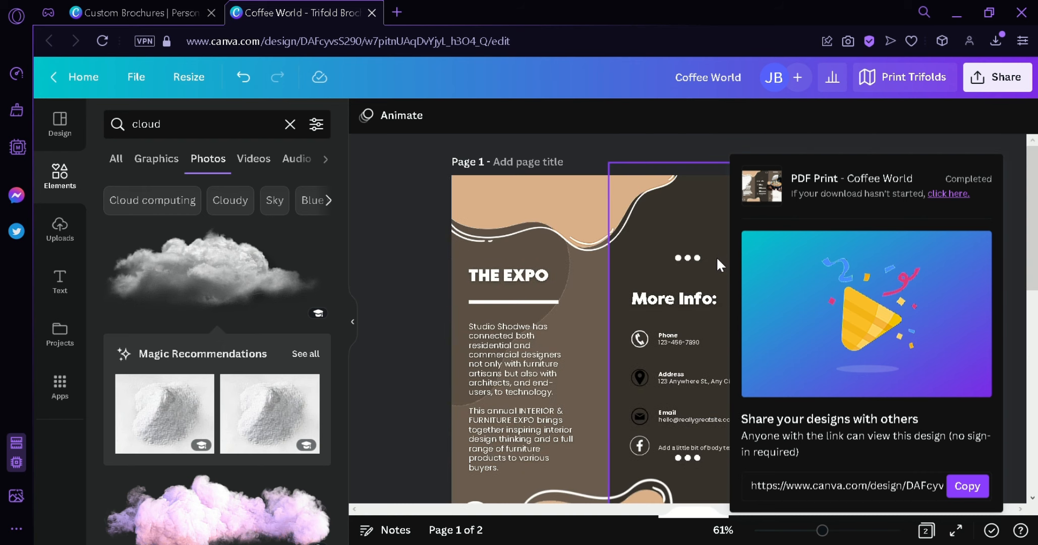
{"action": "scroll", "coordinate": [717, 263], "scroll_direction": "down", "scroll_amount": 3}
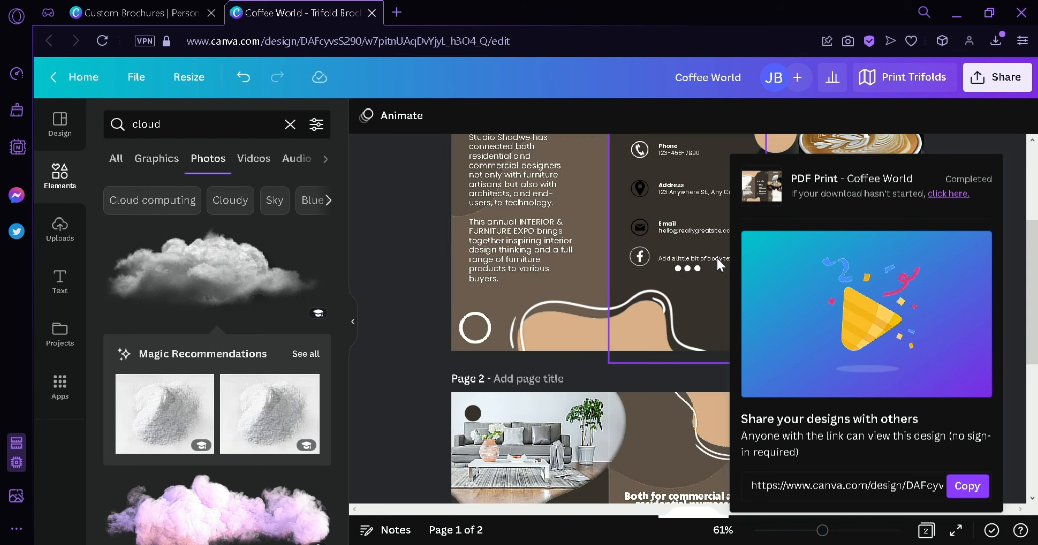